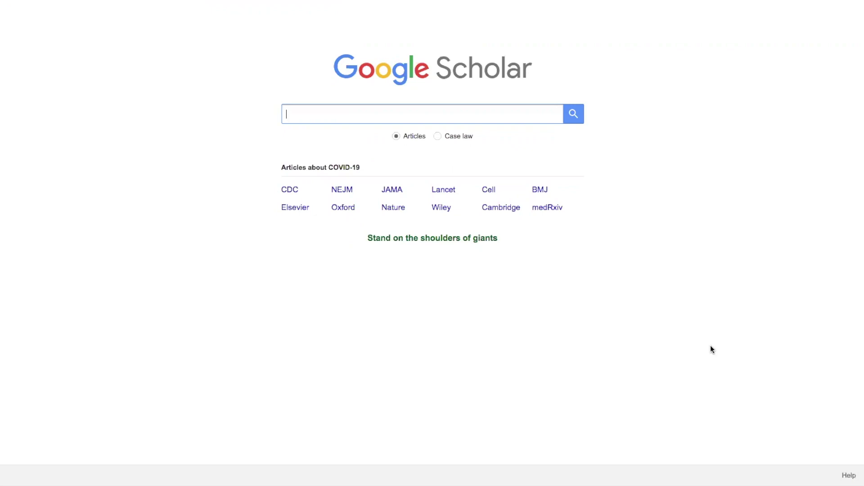
In a new private window, enter the Scholar query "social isolation" "older adults" health
{"action": "key", "text": "super+shift+n"}
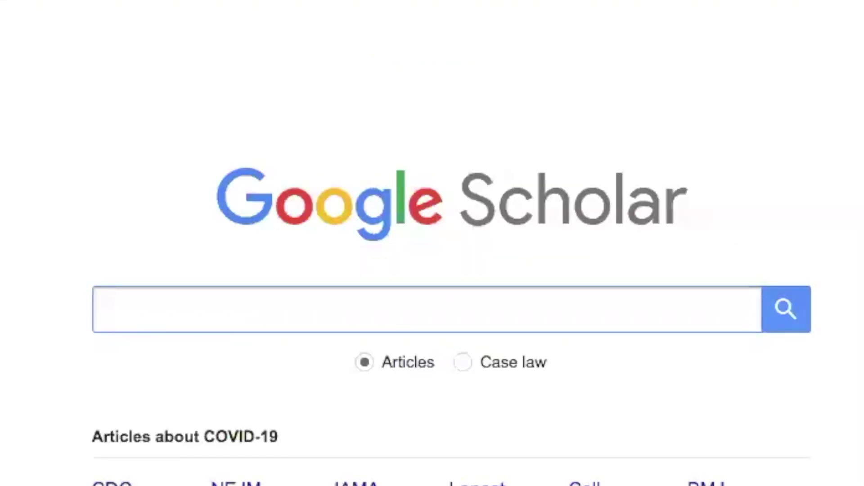
{"action": "type", "text": "\"soci"}
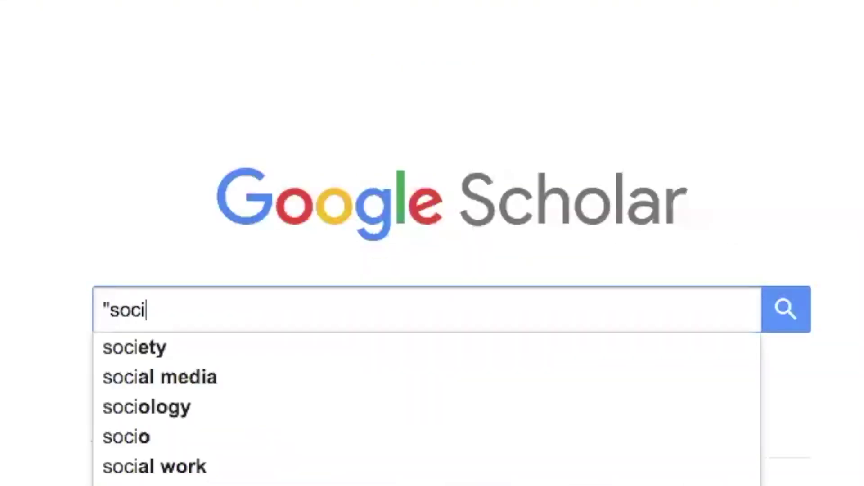
{"action": "type", "text": "al isolatio"}
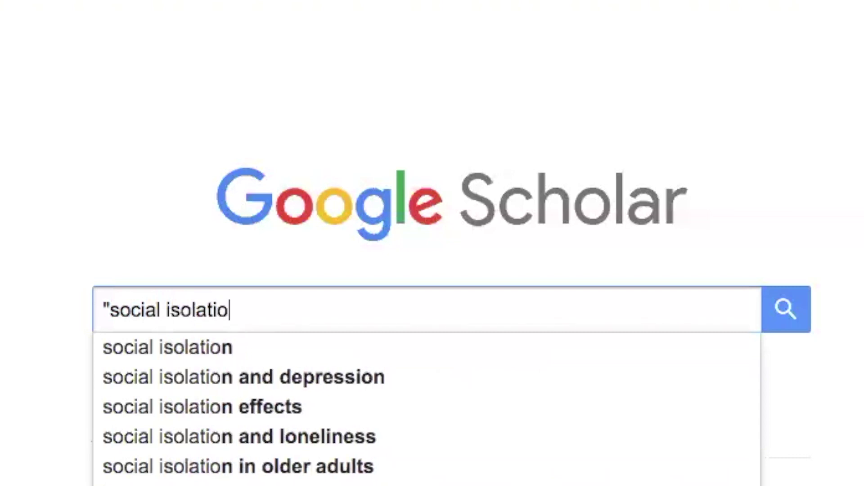
{"action": "type", "text": "n\" \"ol"}
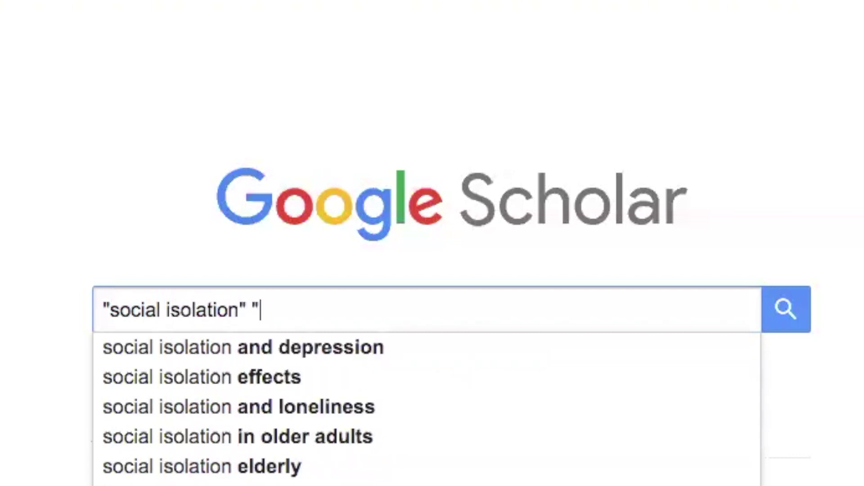
{"action": "type", "text": "der adults"}
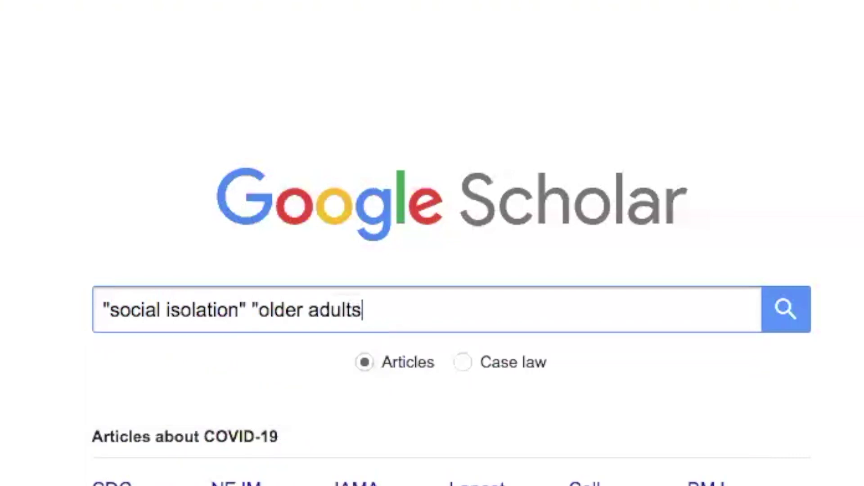
{"action": "type", "text": "\" health"}
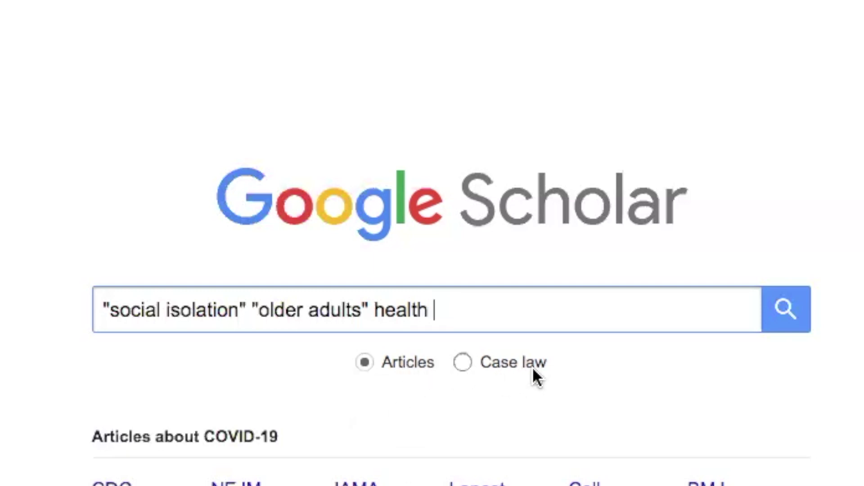
Run the search and restrict the results to articles Since 2020
{"action": "left_click", "coordinate": [786, 310]}
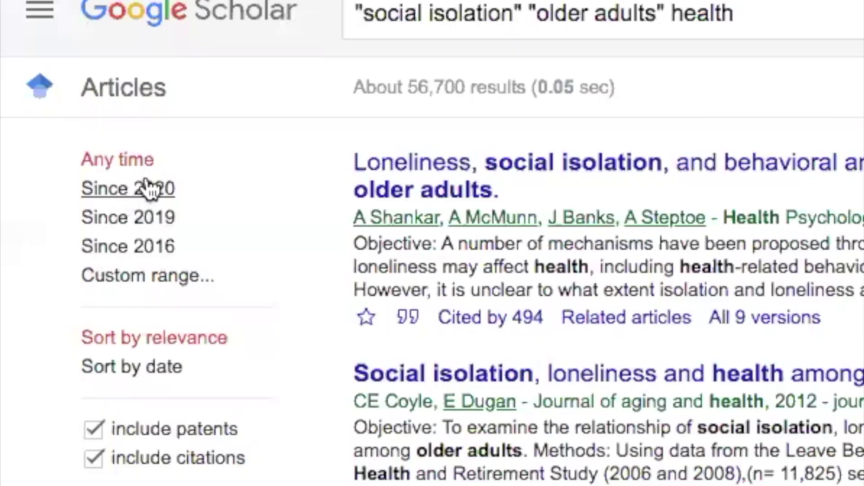
{"action": "left_click", "coordinate": [143, 194]}
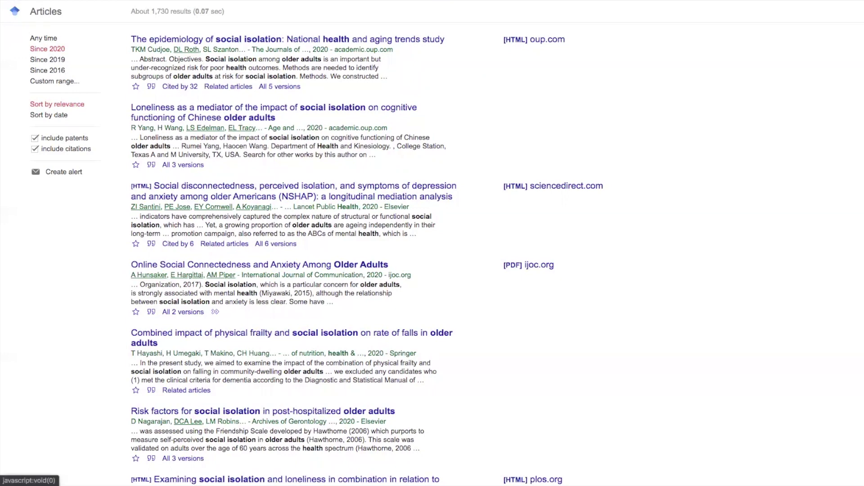
{"action": "left_click", "coordinate": [5, 11]}
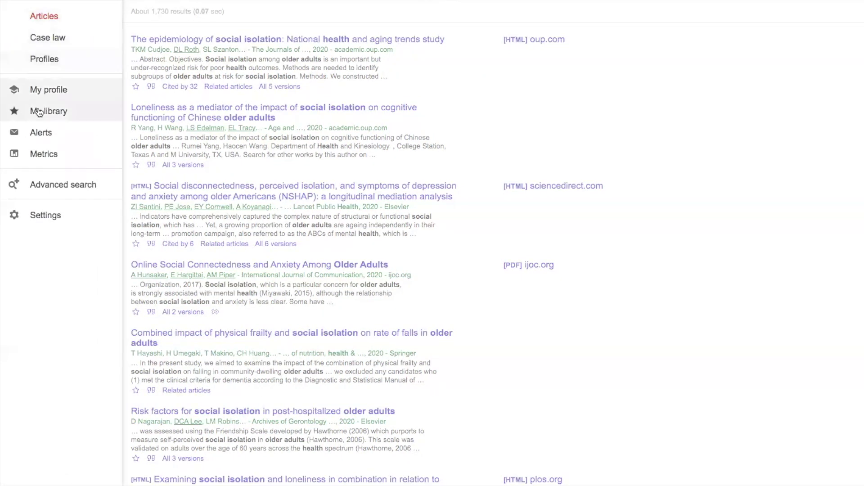
Look up st. francis college in Library links and enable its Full-Text @ SFC Library link
{"action": "left_click", "coordinate": [41, 216]}
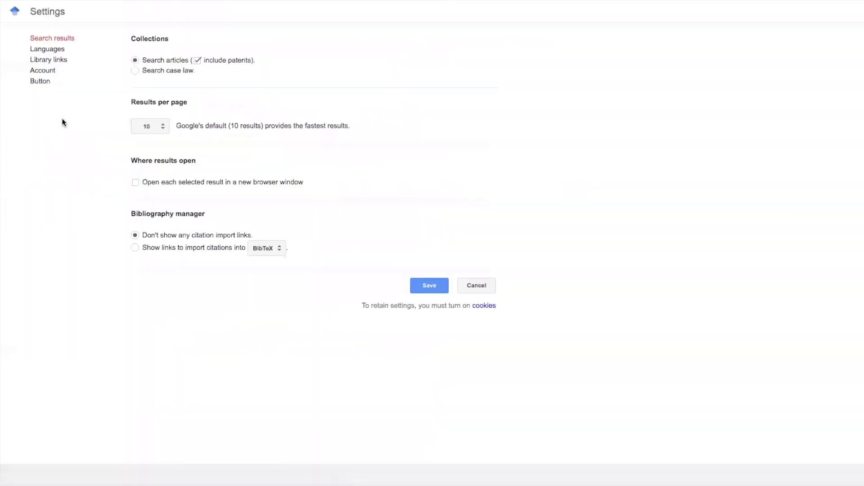
{"action": "left_click", "coordinate": [63, 62]}
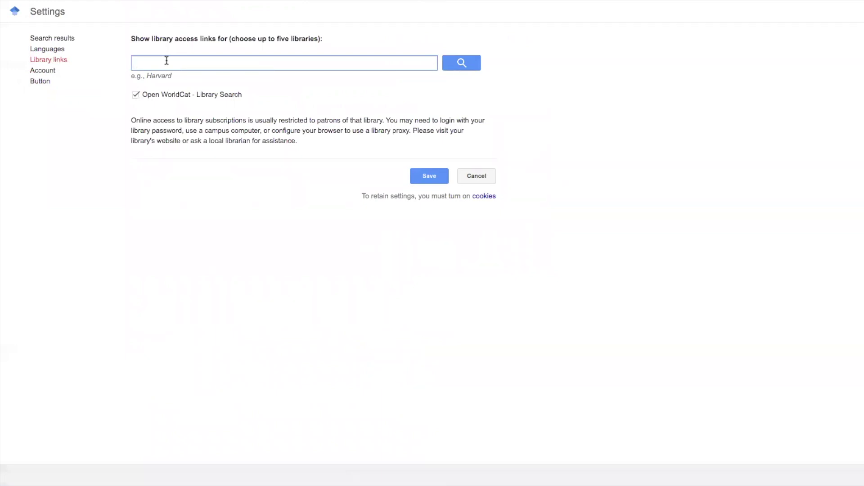
{"action": "type", "text": "st. francis college"}
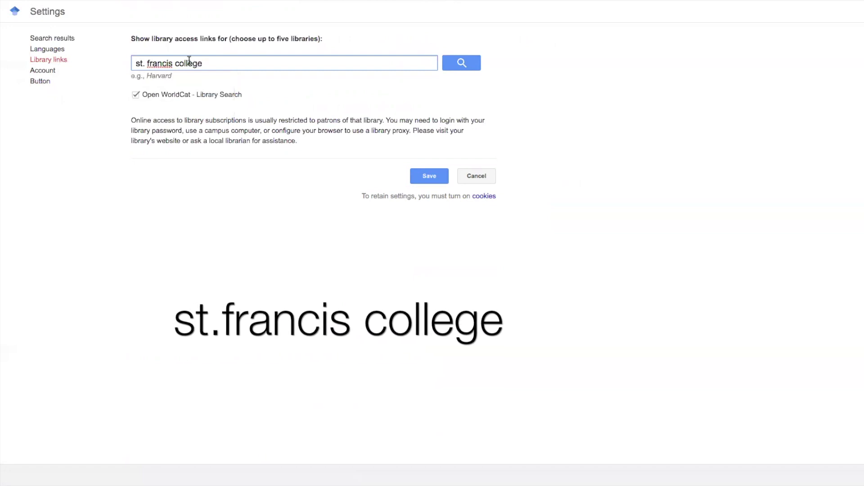
{"action": "left_click", "coordinate": [462, 62]}
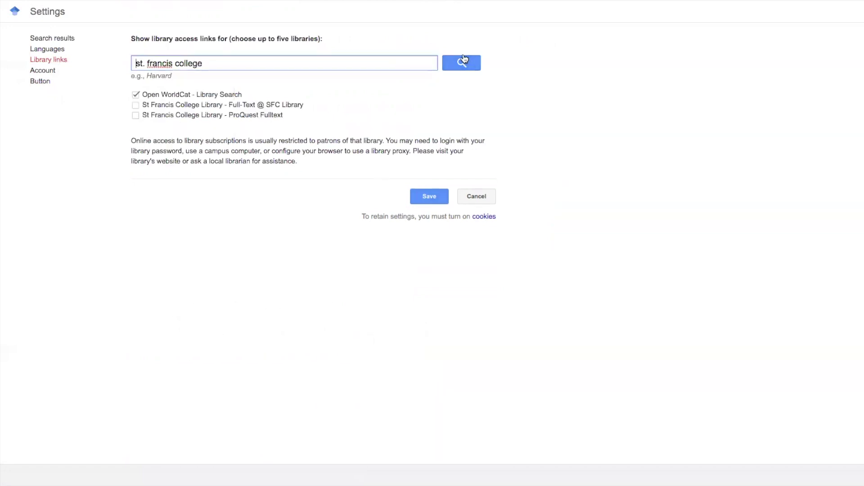
{"action": "left_click", "coordinate": [174, 134]}
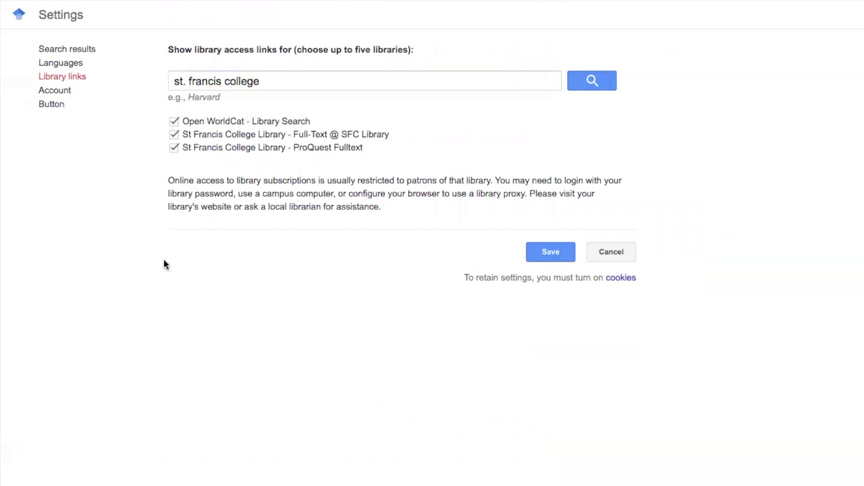
{"action": "left_click", "coordinate": [552, 253]}
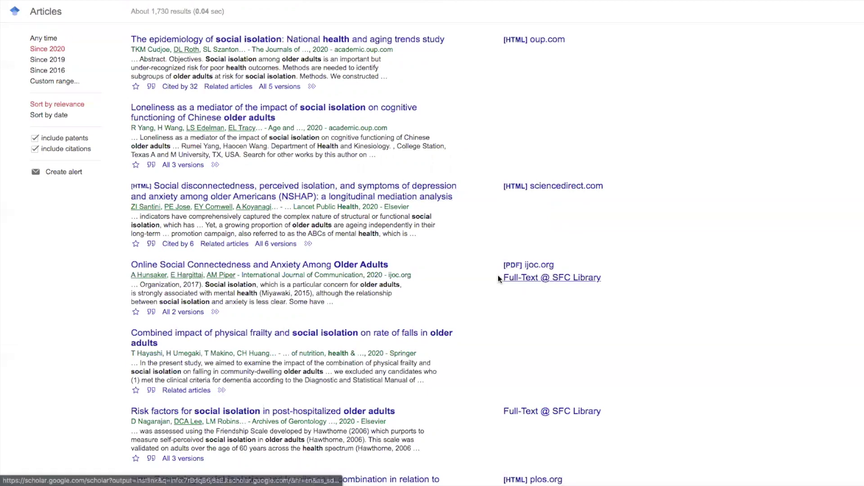
Open the Full-Text @ SFC Library link for 'Online Social Connectedness and Anxiety Among Older Adults'
{"action": "scroll", "coordinate": [576, 278], "scroll_direction": "down", "scroll_amount": 3}
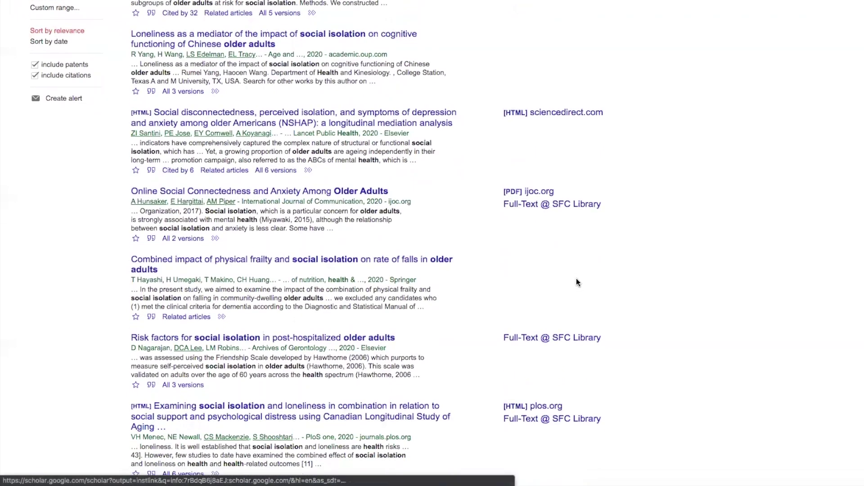
{"action": "scroll", "coordinate": [577, 279], "scroll_direction": "down", "scroll_amount": 8}
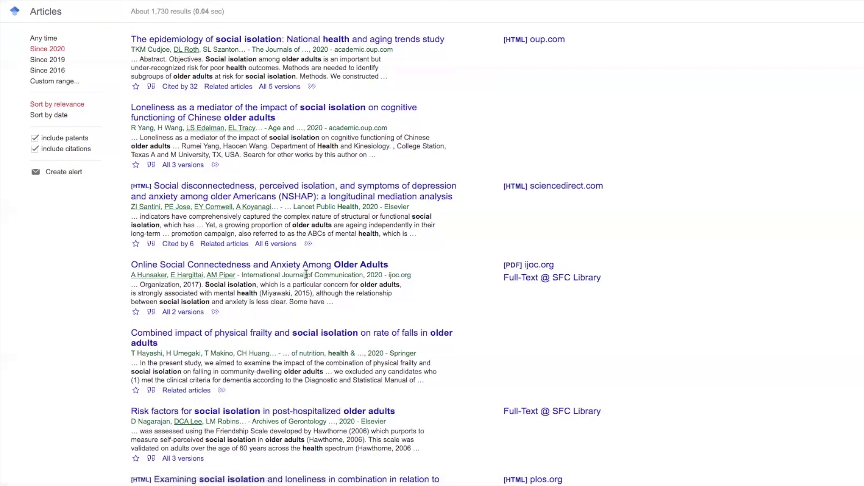
{"action": "left_click", "coordinate": [552, 279]}
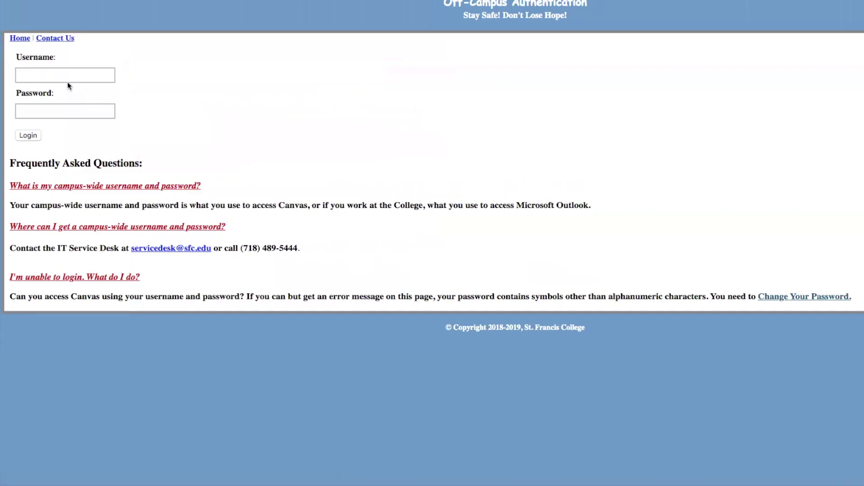
Log in off-campus with the saved library login and review the 34 OmniFile Full Text Mega results
{"action": "left_click", "coordinate": [70, 74]}
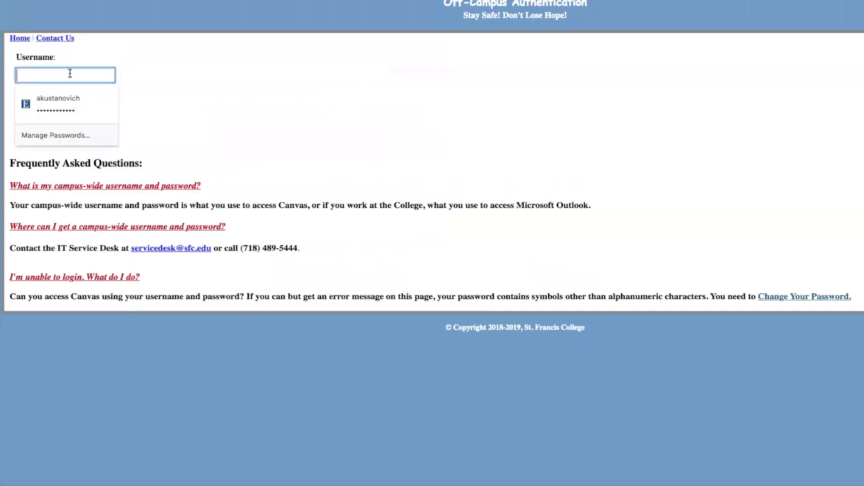
{"action": "left_click", "coordinate": [67, 101]}
{"action": "left_click", "coordinate": [36, 137]}
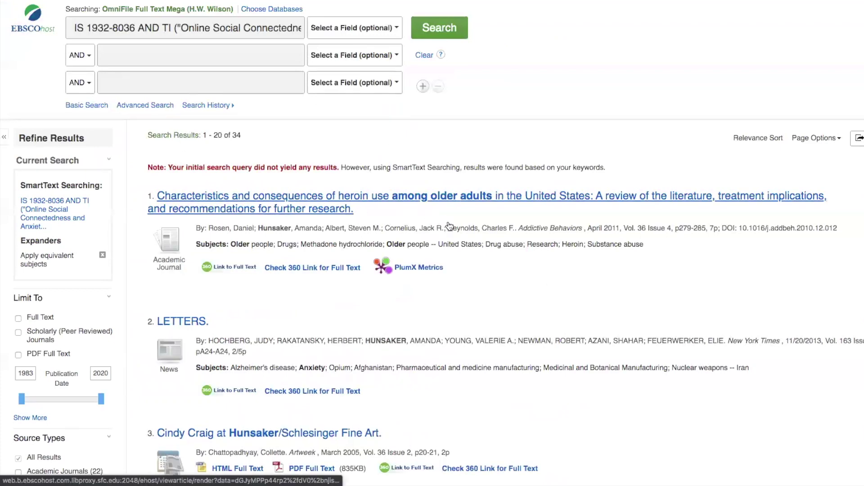
{"action": "scroll", "coordinate": [460, 219], "scroll_direction": "down", "scroll_amount": 2}
{"action": "scroll", "coordinate": [462, 219], "scroll_direction": "down", "scroll_amount": 3}
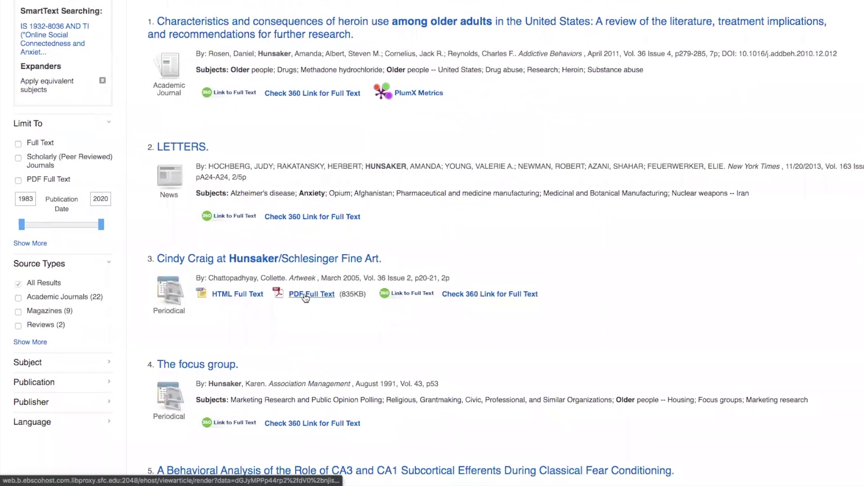
Open the Cindy Craig review's PDF Full Text and display its citation formats
{"action": "left_click", "coordinate": [305, 295]}
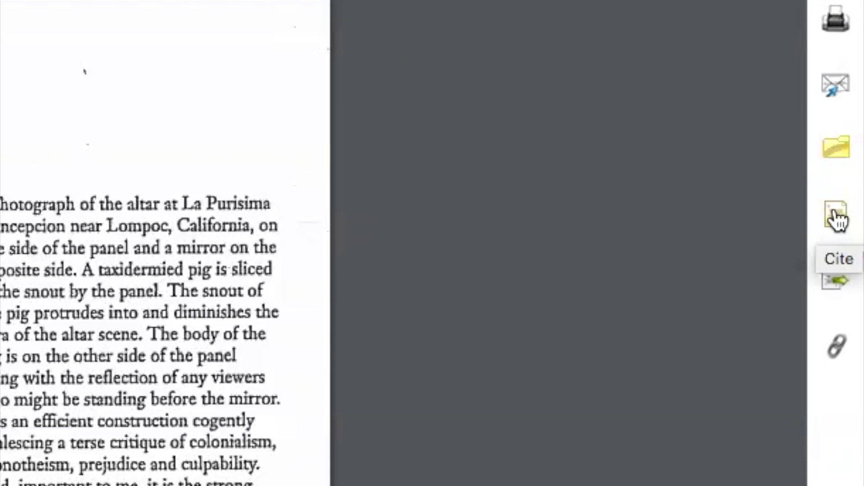
{"action": "left_click", "coordinate": [837, 220]}
{"action": "scroll", "coordinate": [528, 95], "scroll_direction": "down", "scroll_amount": 5}
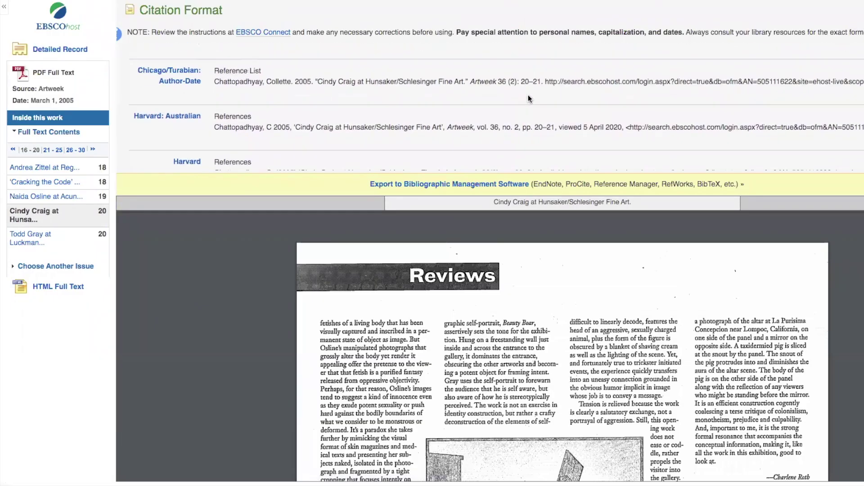
{"action": "scroll", "coordinate": [528, 96], "scroll_direction": "up", "scroll_amount": 3}
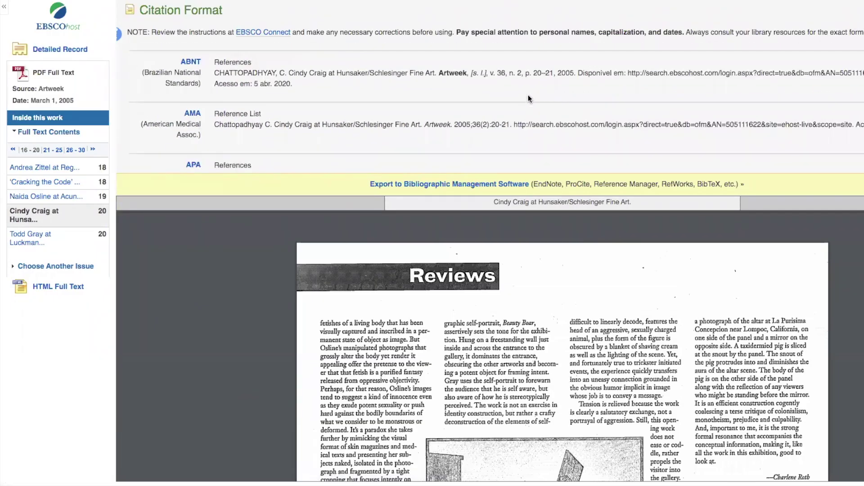
{"action": "scroll", "coordinate": [528, 94], "scroll_direction": "down", "scroll_amount": 1}
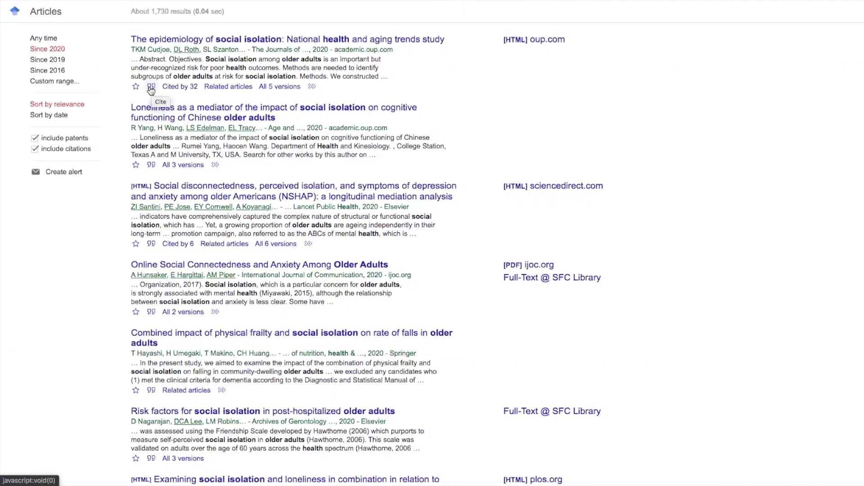
{"action": "left_click", "coordinate": [144, 365]}
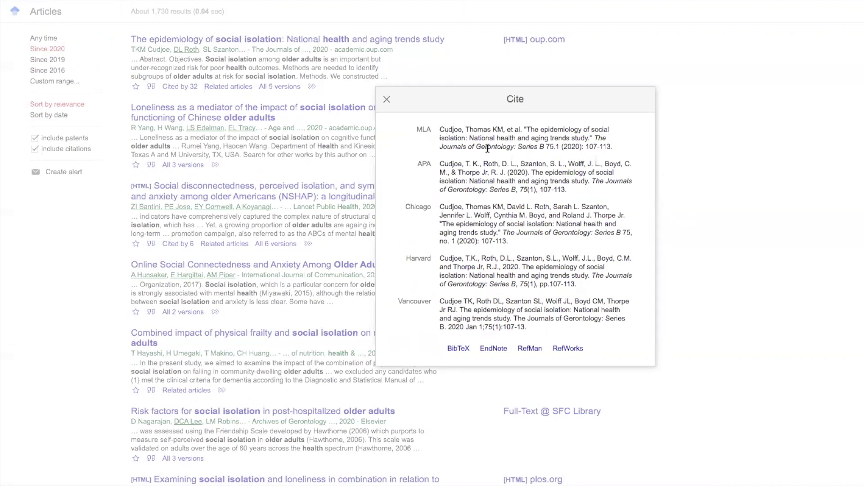
{"action": "key", "text": "Escape"}
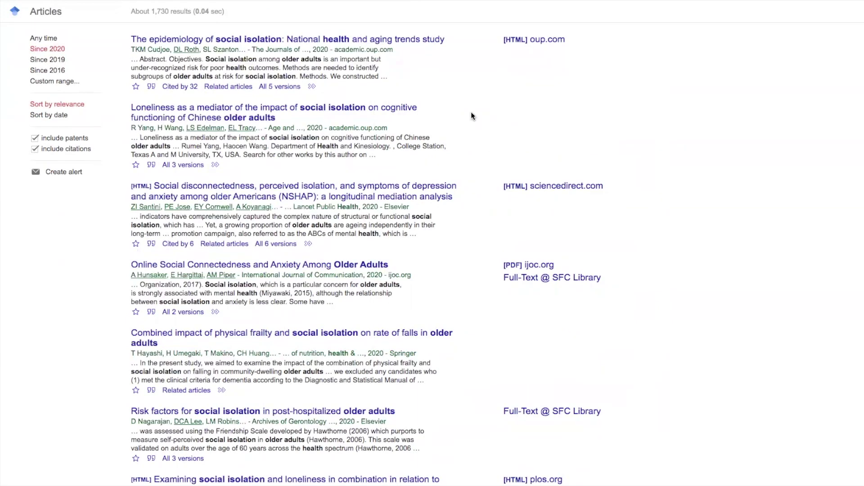